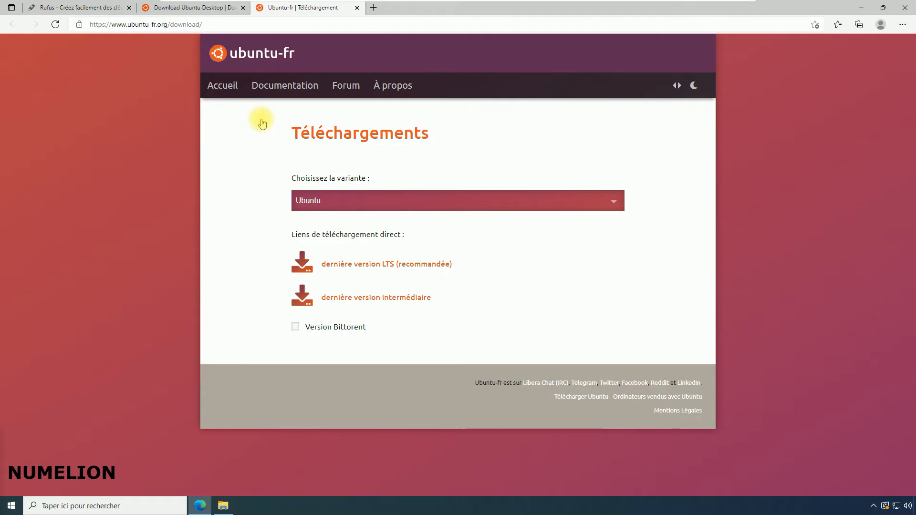
# Step: Review the Ubuntu Desktop download page, the ubuntu-fr download page and the Rufus website
pyautogui.click(186, 7)
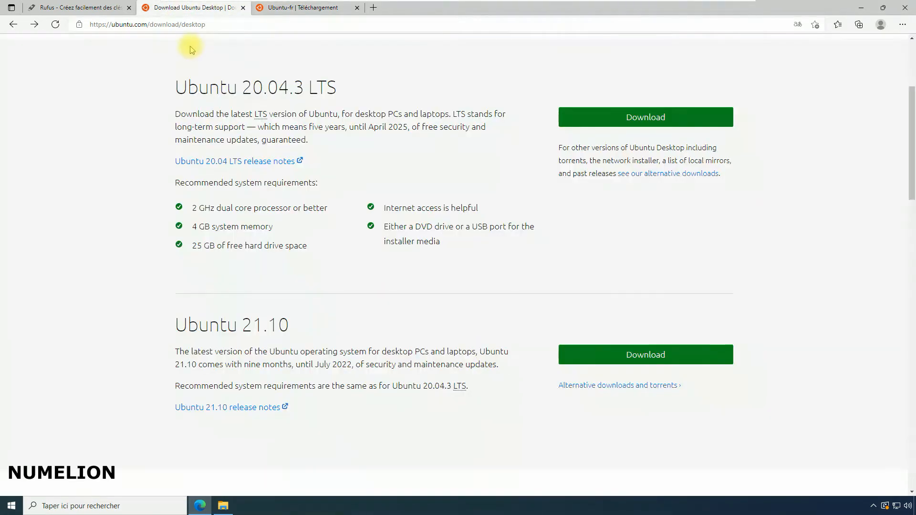
pyautogui.scroll(4, 197, 107)
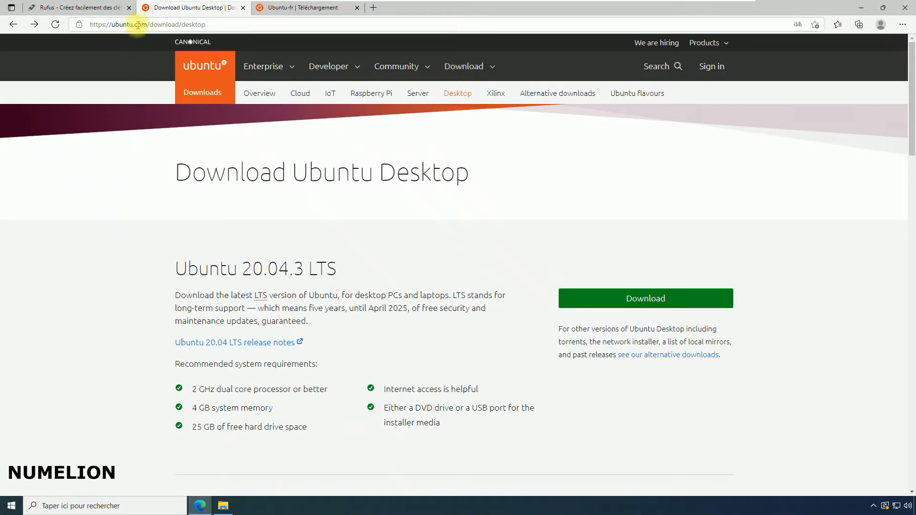
pyautogui.click(286, 8)
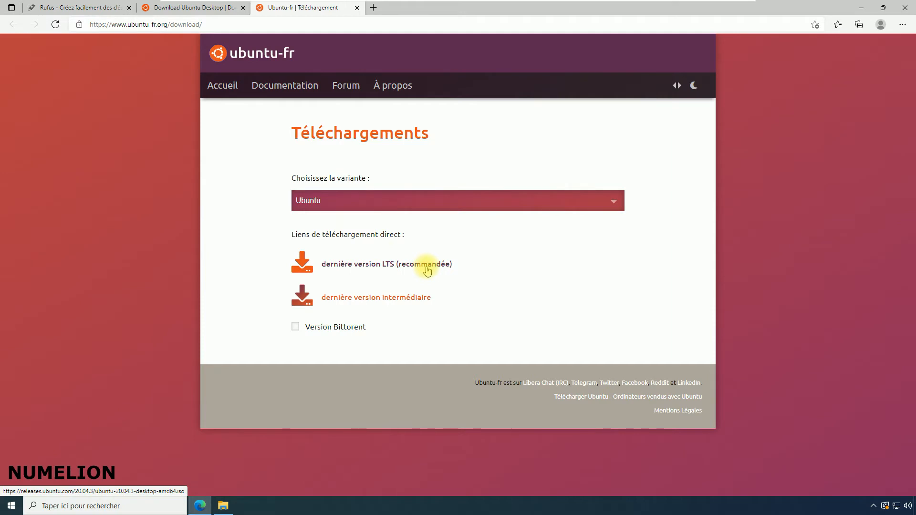
pyautogui.click(75, 10)
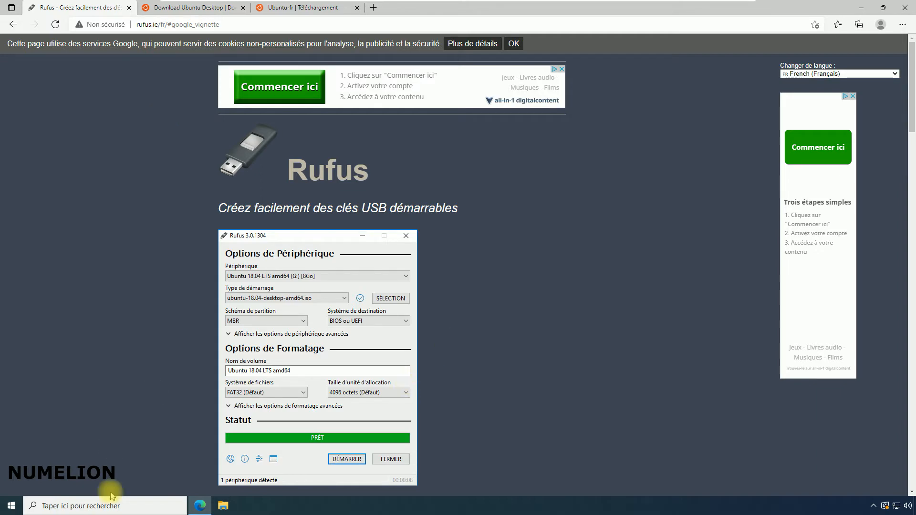
# Step: Switch to File Explorer and check the contents and properties of the ESD-ISO (E:) USB drive
pyautogui.click(223, 509)
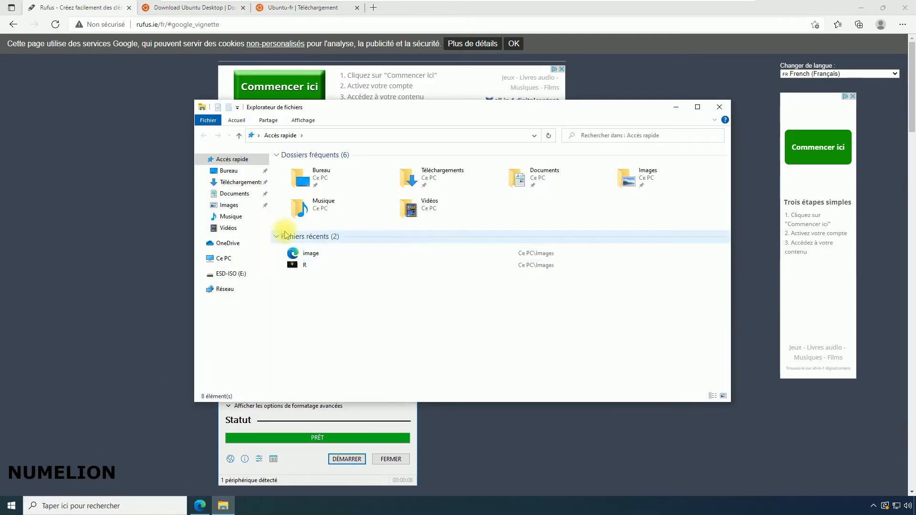
pyautogui.click(224, 275)
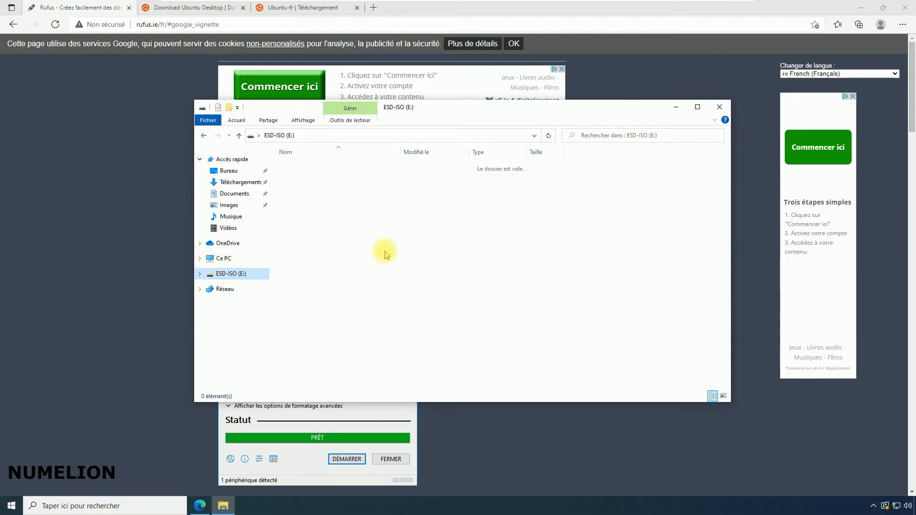
pyautogui.rightClick(307, 270)
pyautogui.click(350, 385)
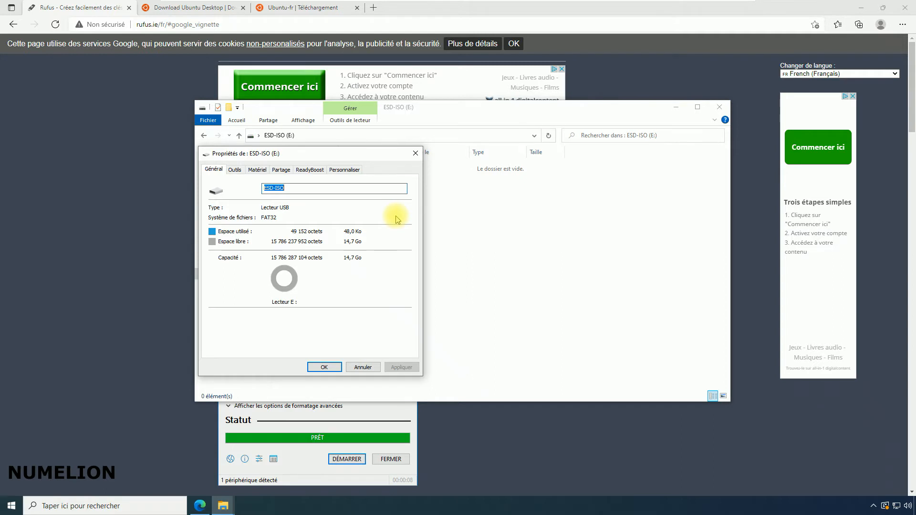
pyautogui.click(415, 154)
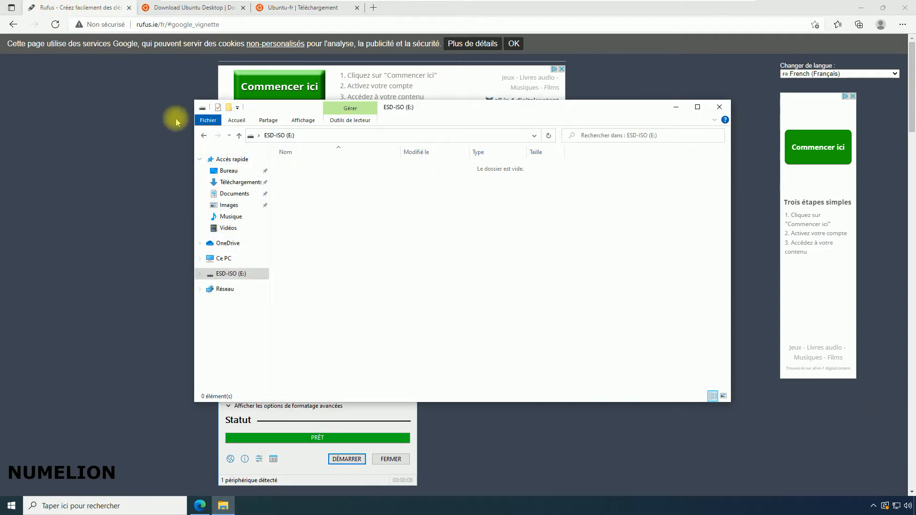
# Step: Launch rufus-3.17 from the Téléchargements folder and choose ESD-ISO (E:) [16 Go] as the target device
pyautogui.click(239, 182)
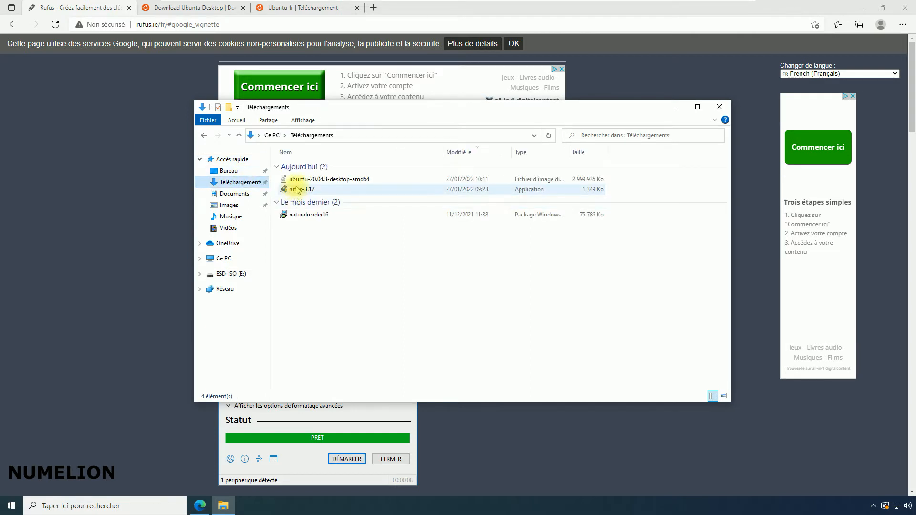
pyautogui.click(301, 191)
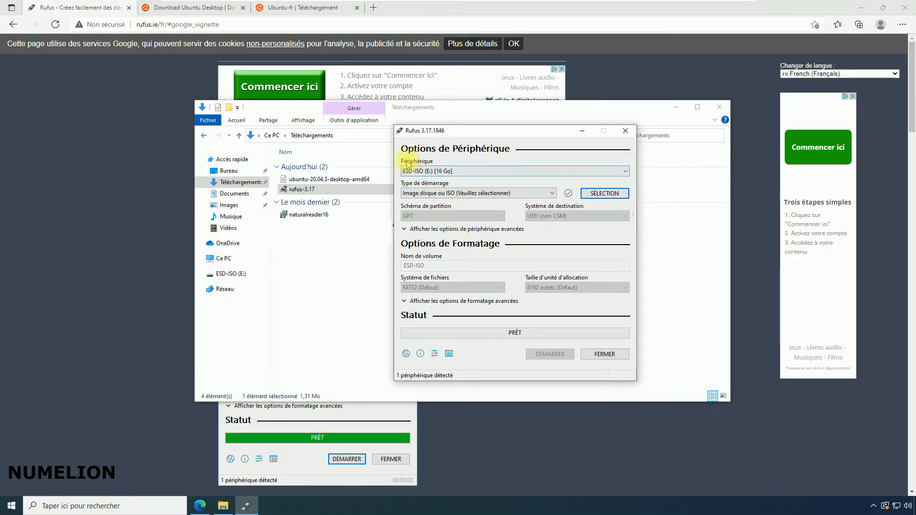
pyautogui.click(419, 171)
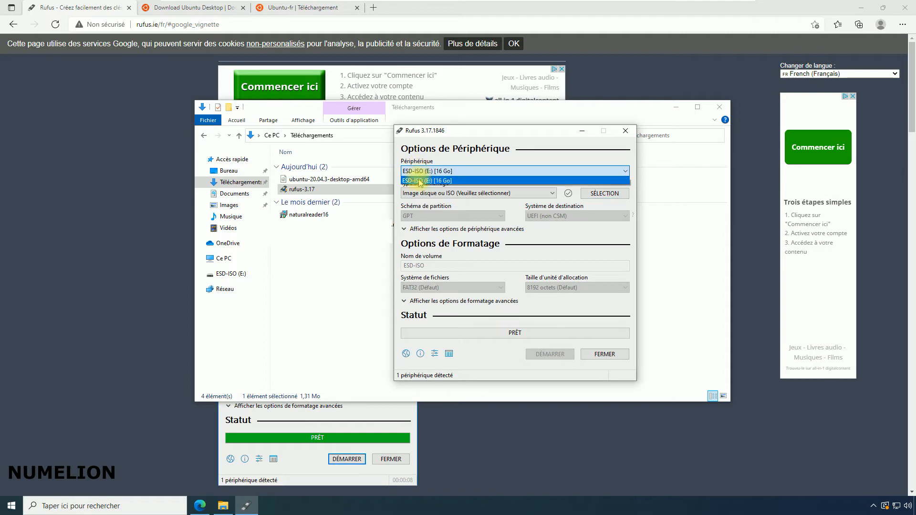
pyautogui.click(308, 179)
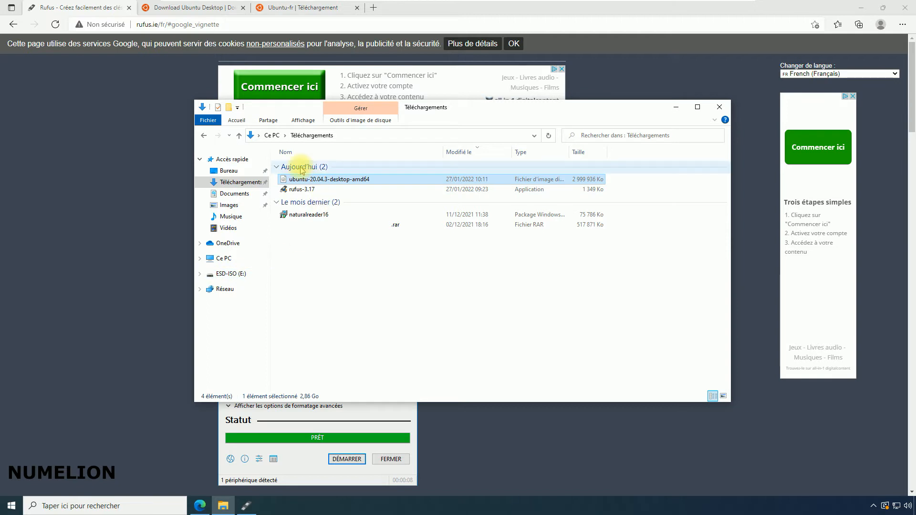
pyautogui.click(417, 169)
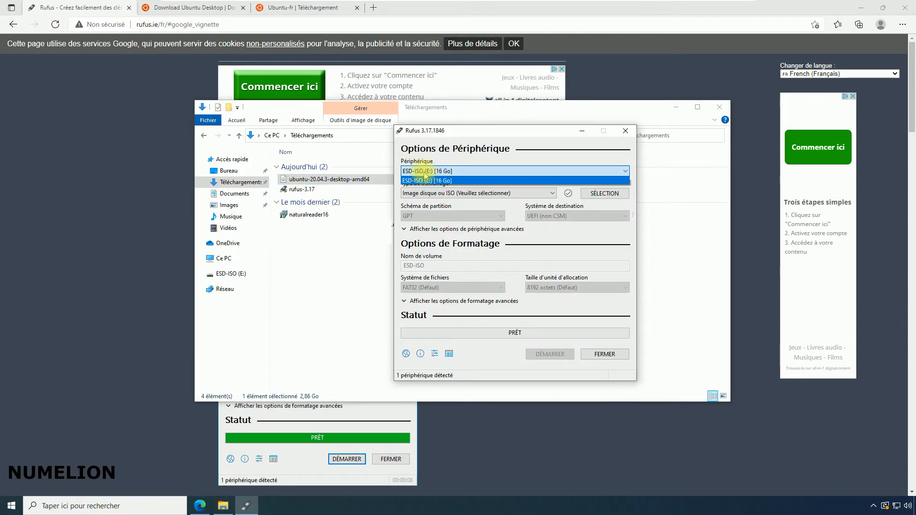
pyautogui.click(426, 176)
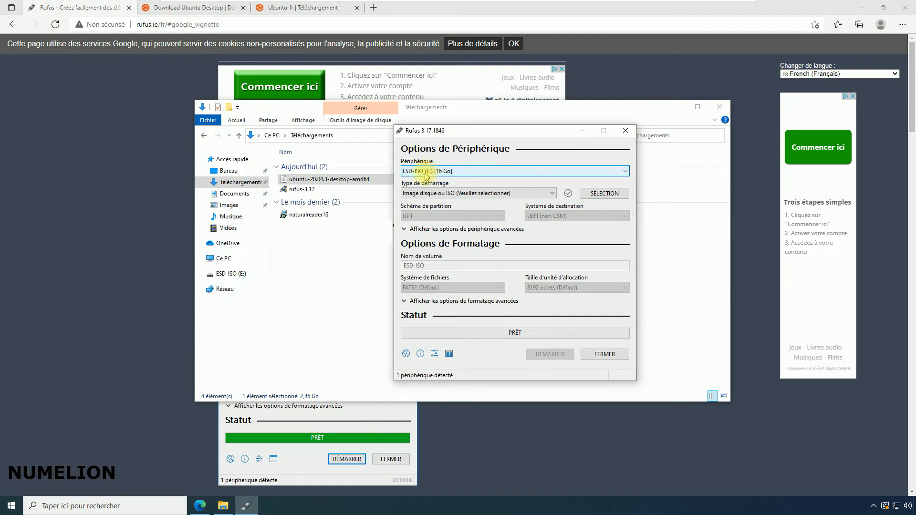
# Step: Set the boot type to Image disque ou ISO and load the ubuntu-20.04.3-desktop-amd64 image
pyautogui.click(434, 195)
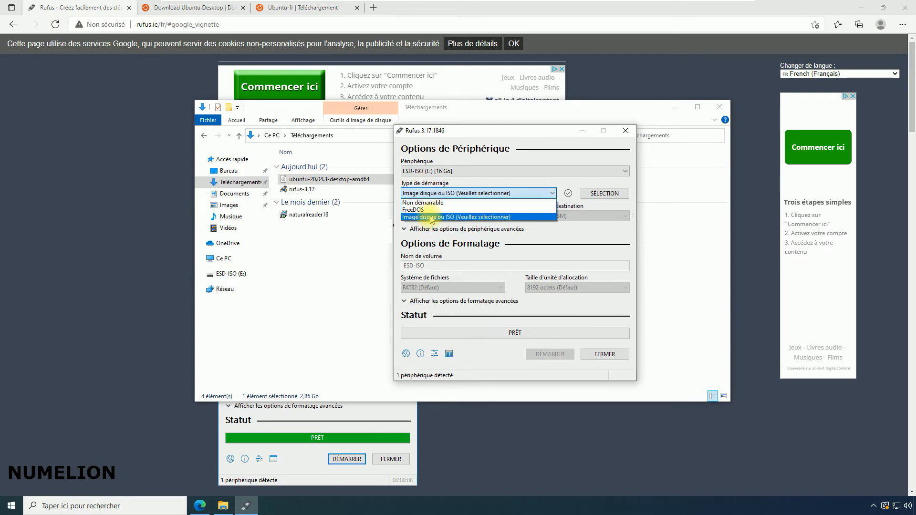
pyautogui.click(452, 218)
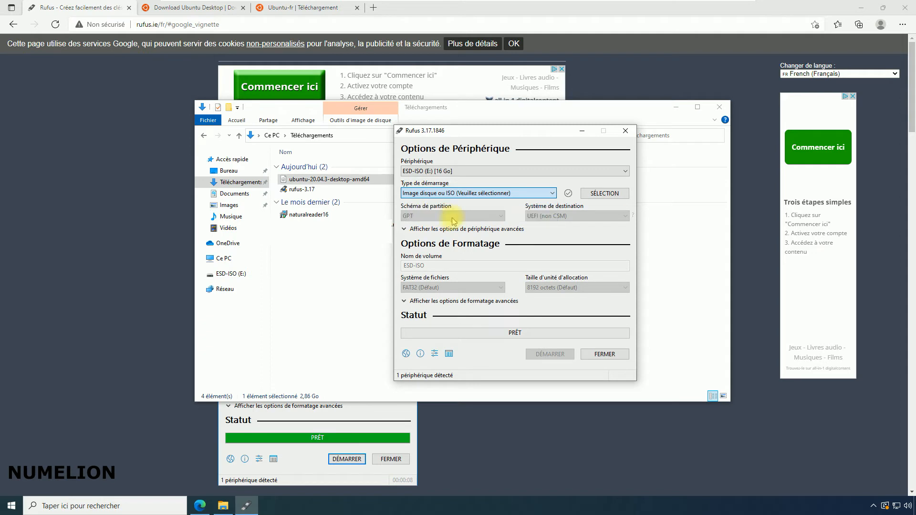
pyautogui.click(605, 194)
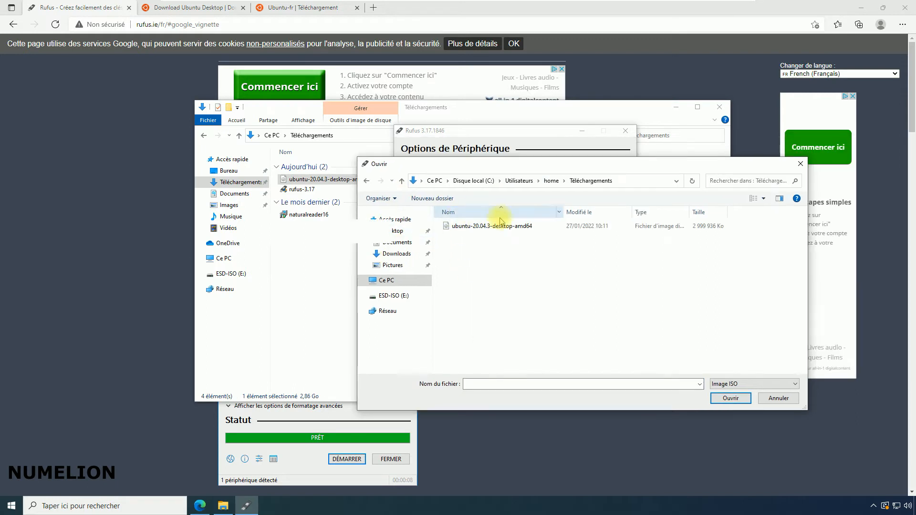
pyautogui.click(470, 231)
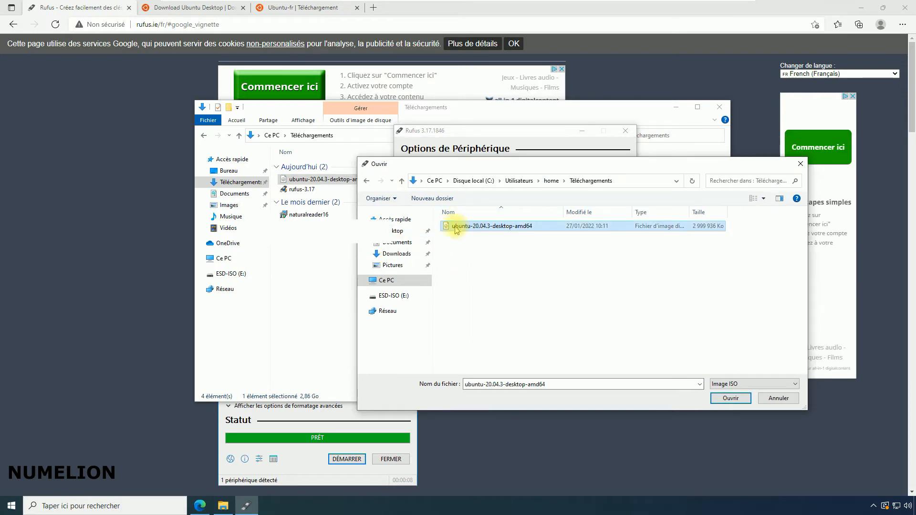
pyautogui.click(727, 398)
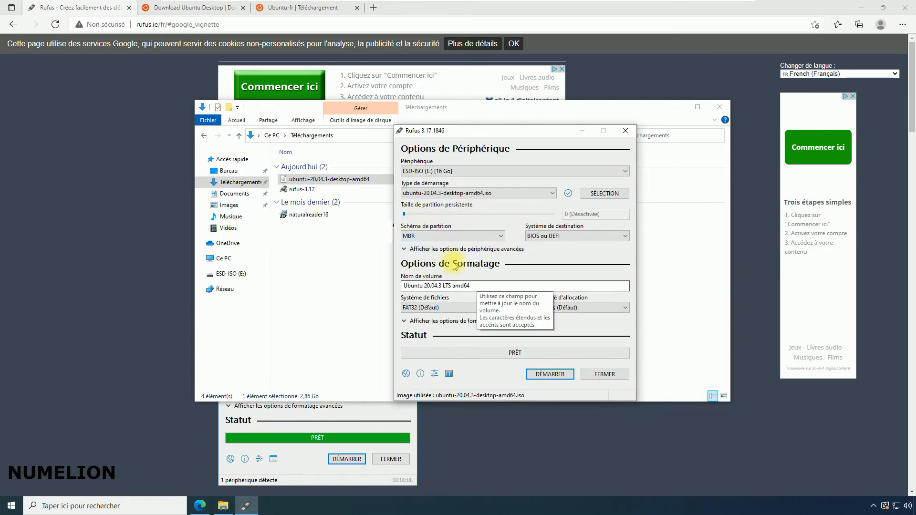
# Step: Review the formatting settings: the volume name, the file system and the advanced format options
pyautogui.moveTo(477, 285); pyautogui.dragTo(402, 285)
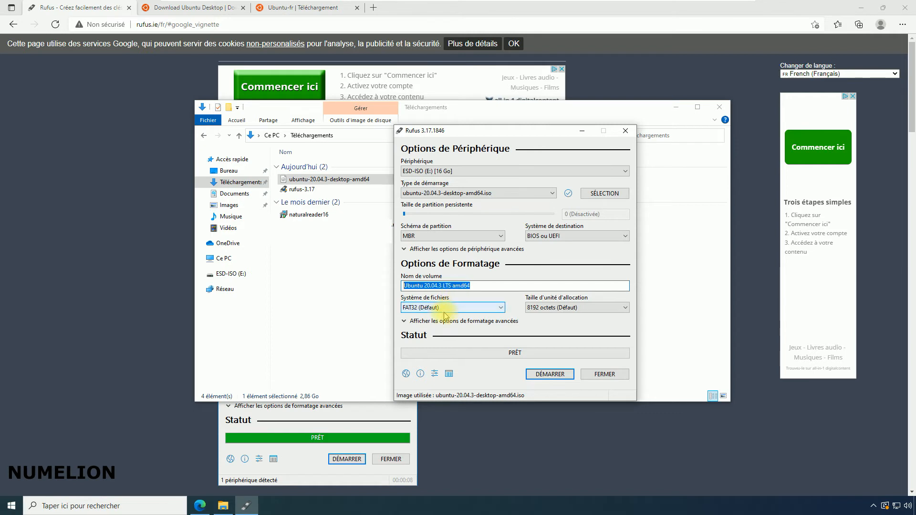
pyautogui.click(444, 307)
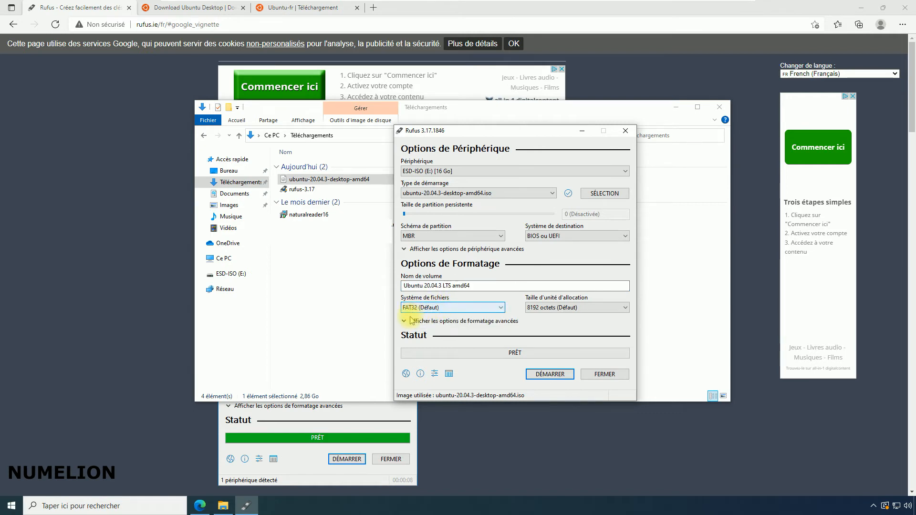
pyautogui.click(422, 321)
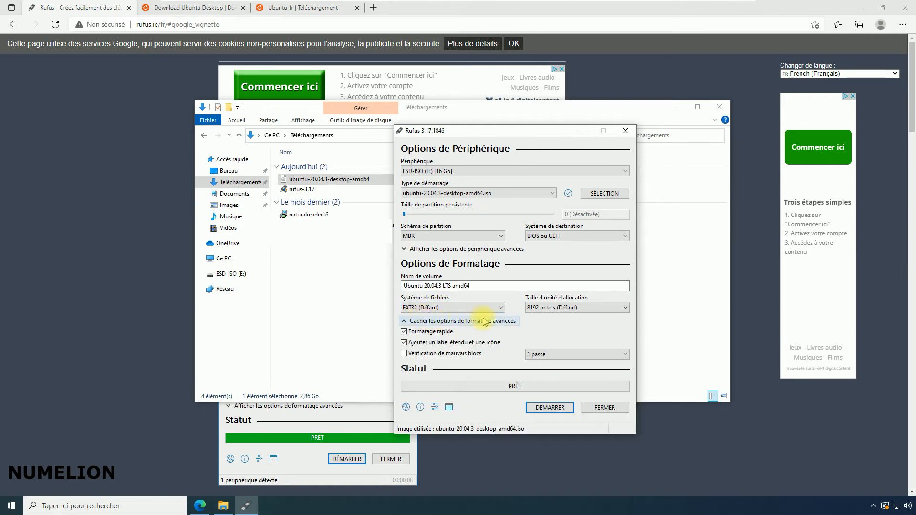
pyautogui.moveTo(427, 335)
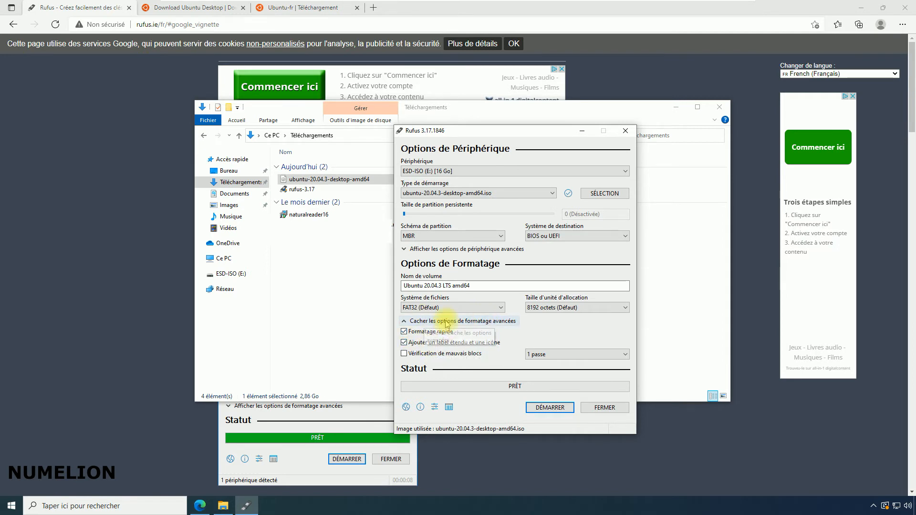
pyautogui.click(439, 321)
pyautogui.scroll(-1, 468, 310)
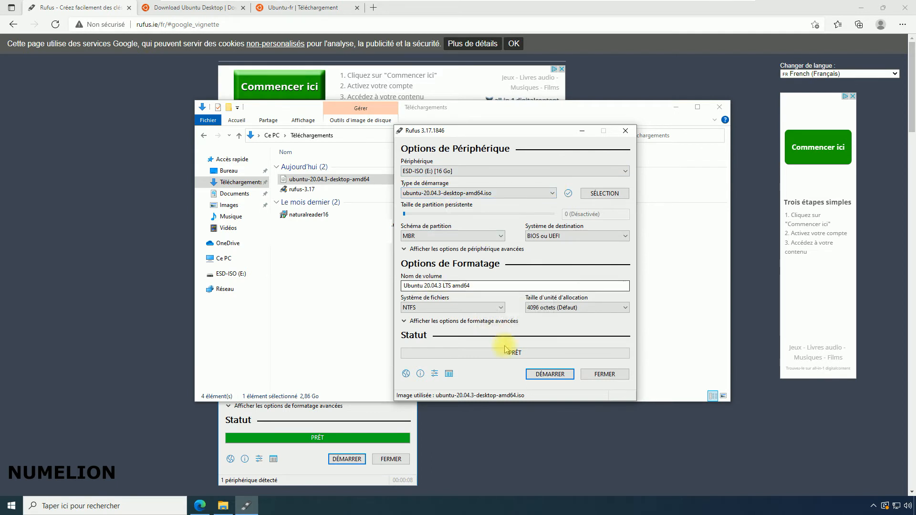
pyautogui.click(546, 374)
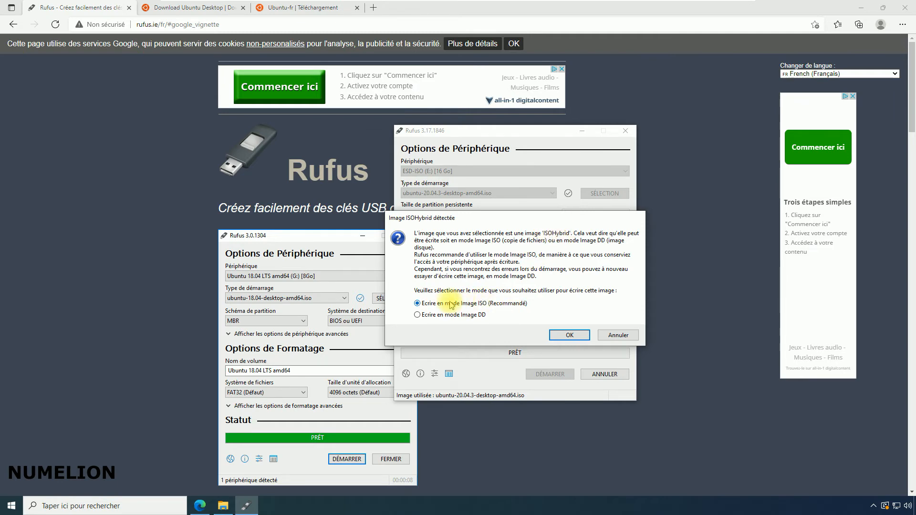
pyautogui.click(569, 334)
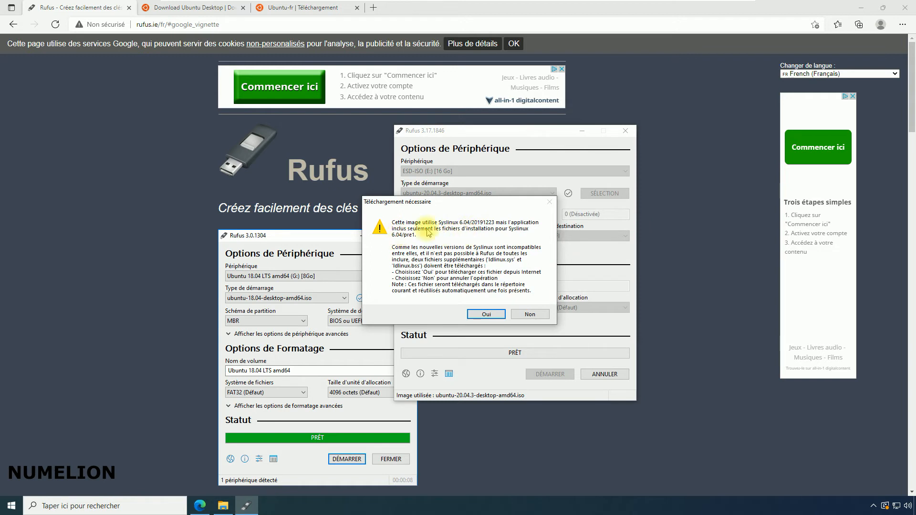
pyautogui.click(530, 314)
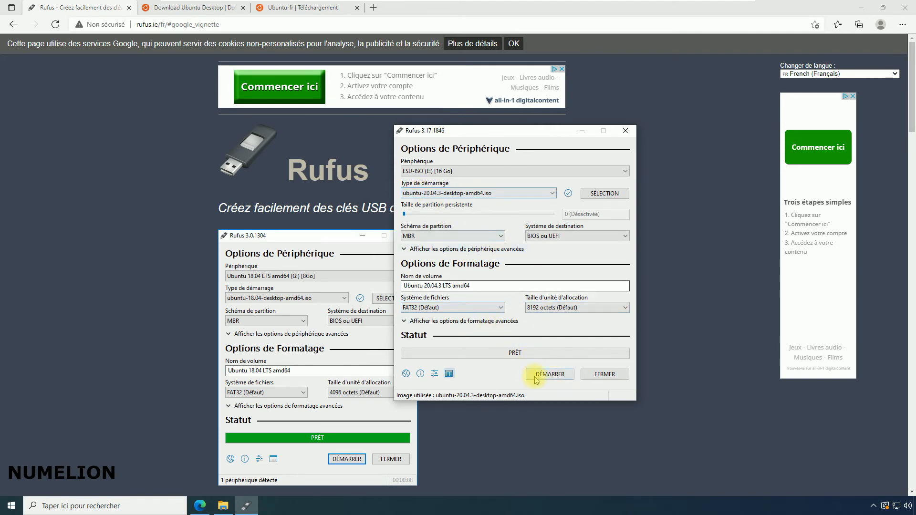
# Step: Write the Ubuntu image to the USB drive in Image DD mode, accepting the data erasure, and close Rufus once it finishes
pyautogui.click(550, 374)
pyautogui.click(438, 314)
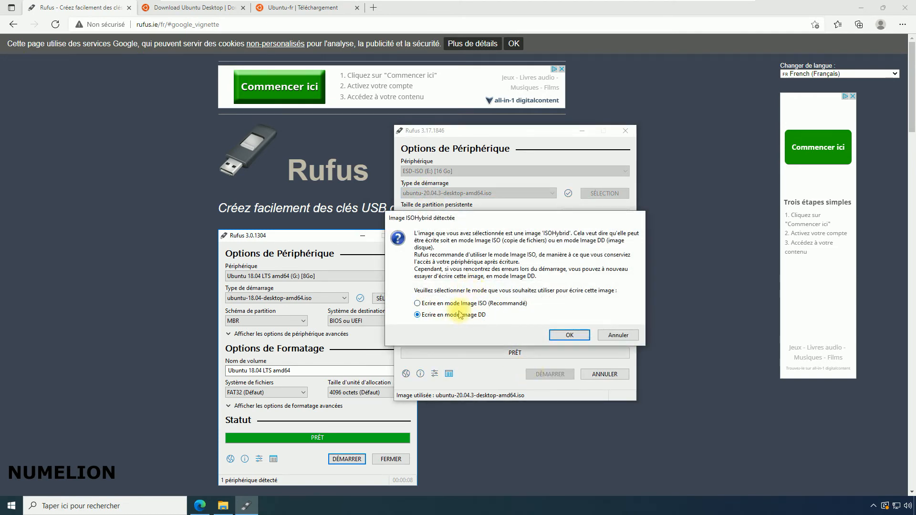
pyautogui.click(571, 335)
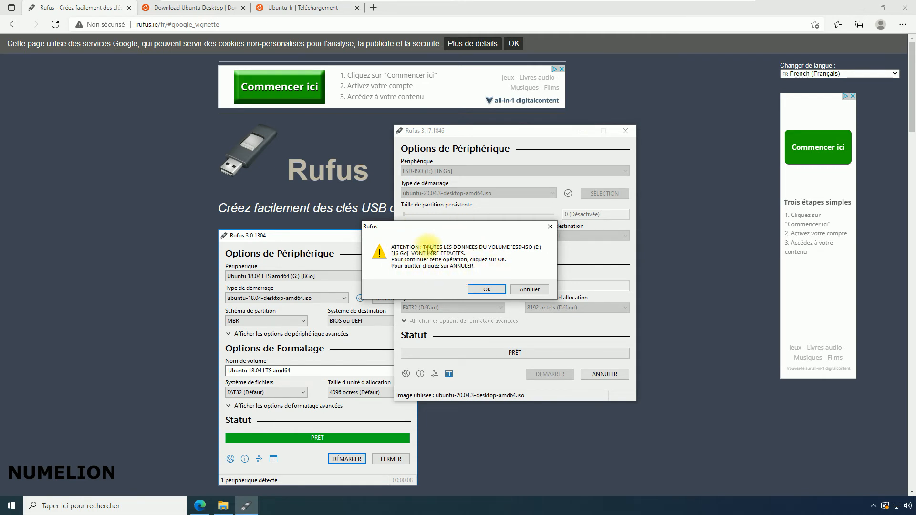
pyautogui.click(484, 290)
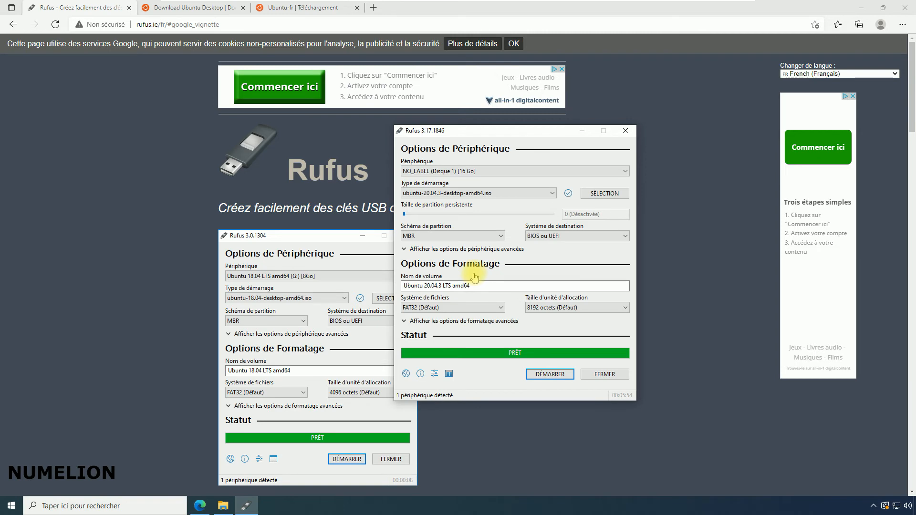
pyautogui.click(602, 376)
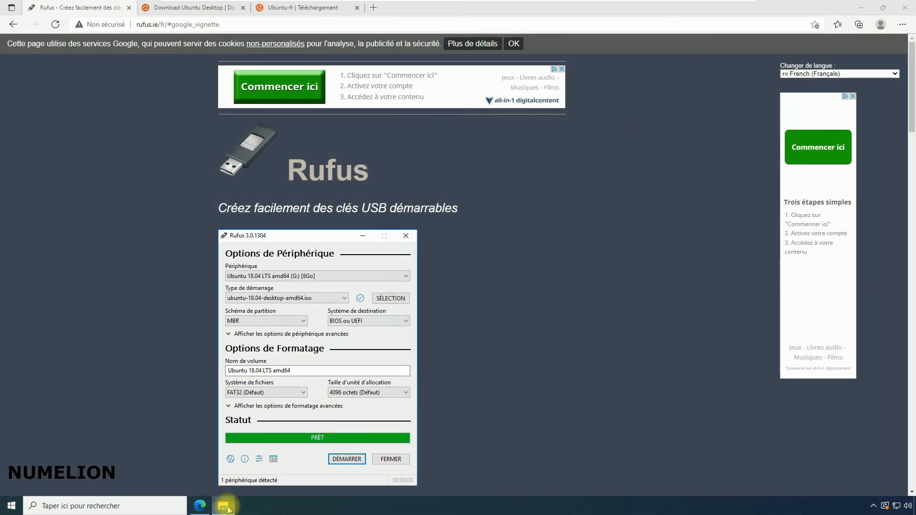
# Step: Switch to File Explorer and examine the Lecteur USB (E:) drive under Ce PC, including its available actions
pyautogui.click(223, 506)
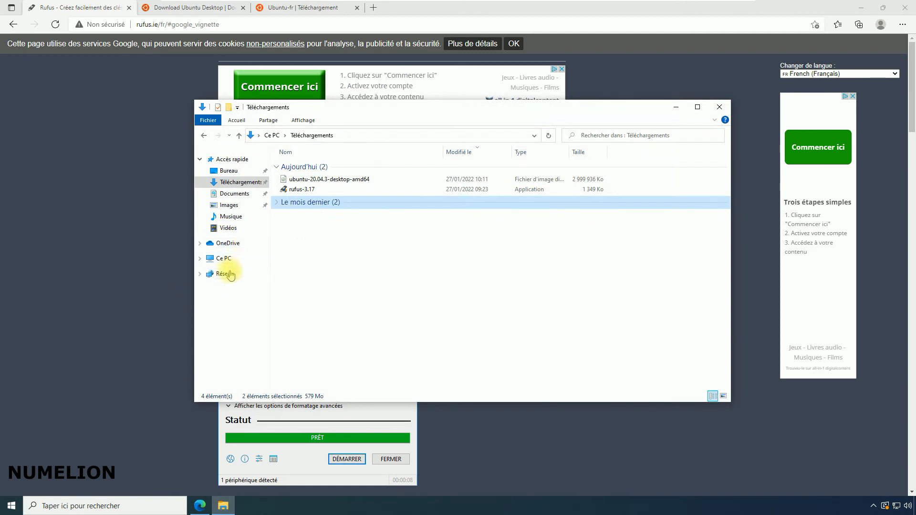
pyautogui.click(200, 258)
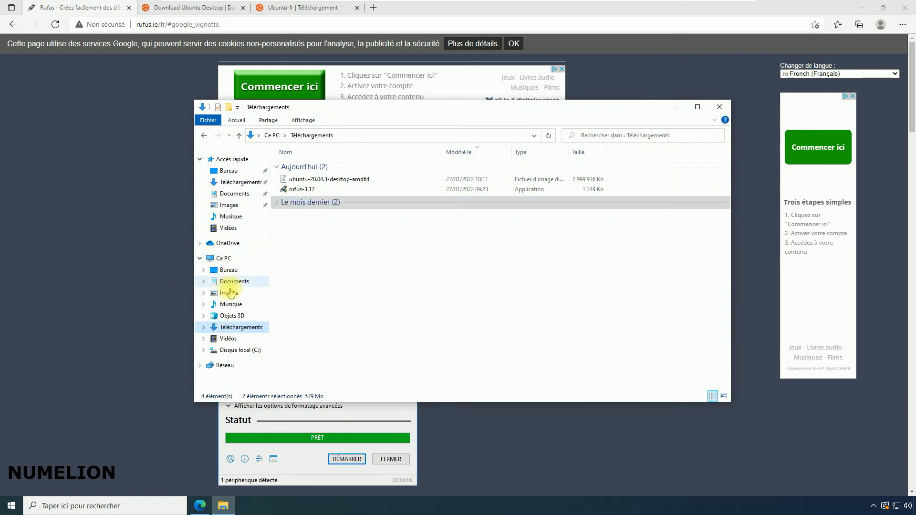
pyautogui.click(212, 258)
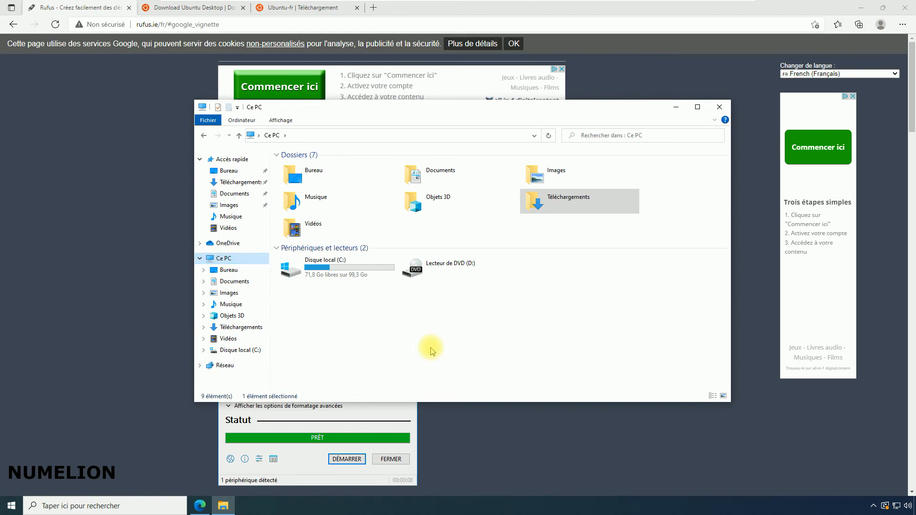
pyautogui.click(573, 284)
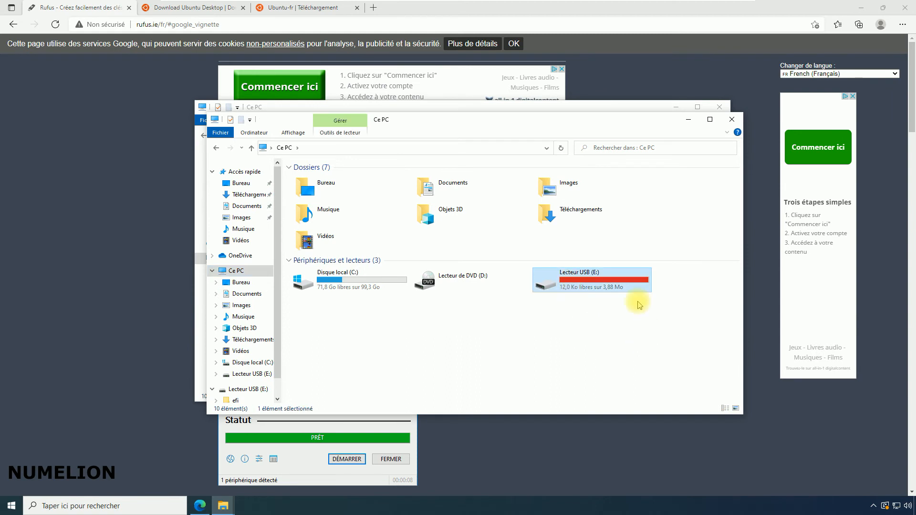
pyautogui.rightClick(573, 284)
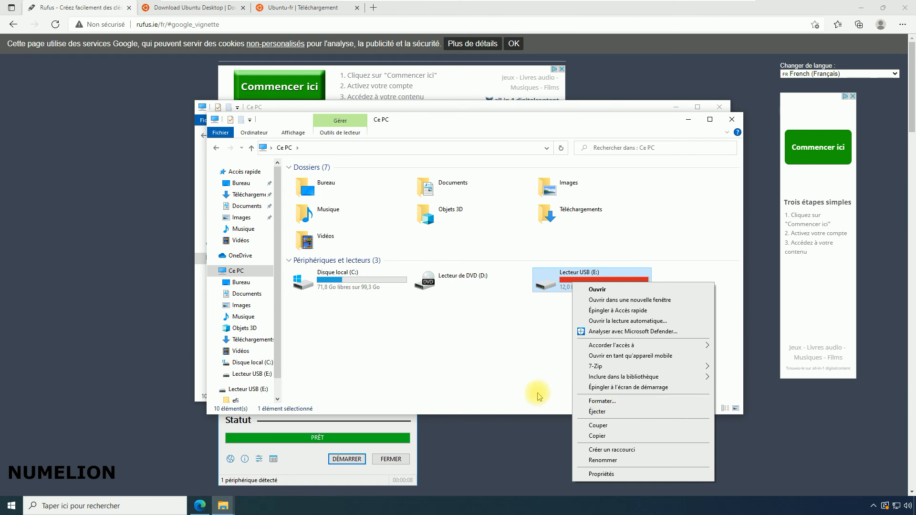
pyautogui.click(510, 379)
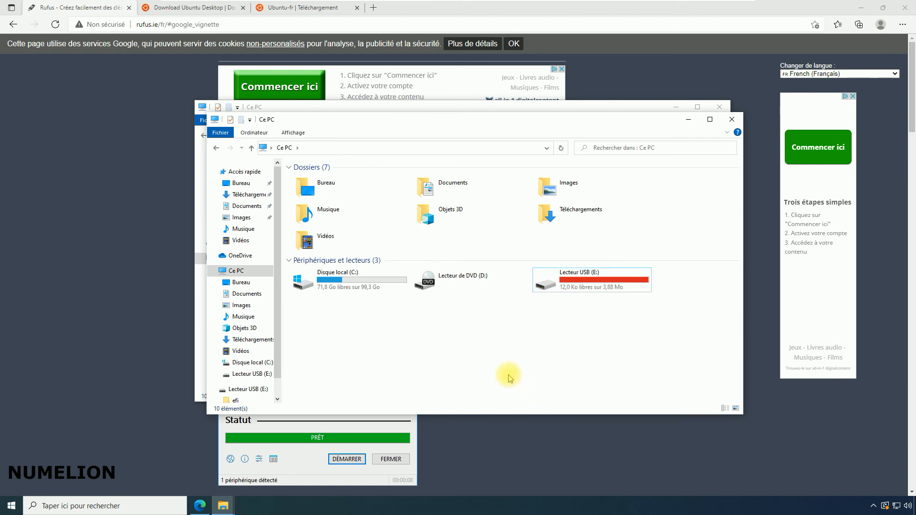